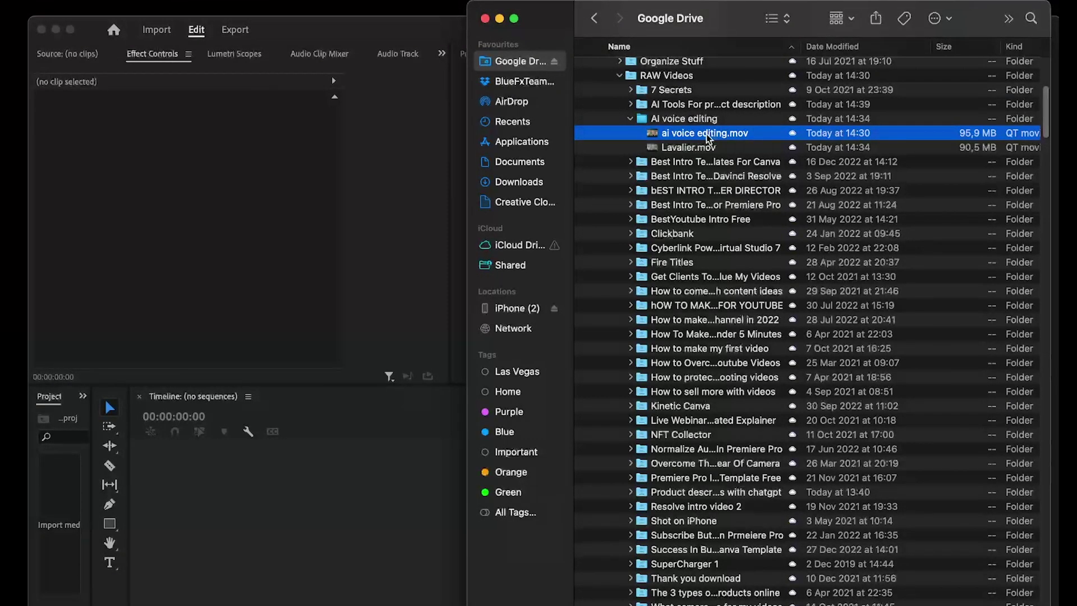
Create the 'ai voice editing' sequence from ai voice editing.mov and scrub the playhead to about 30 seconds
left_click_drag(708, 138, 213, 265)
left_click_drag(714, 137, 202, 519)
left_click(337, 30)
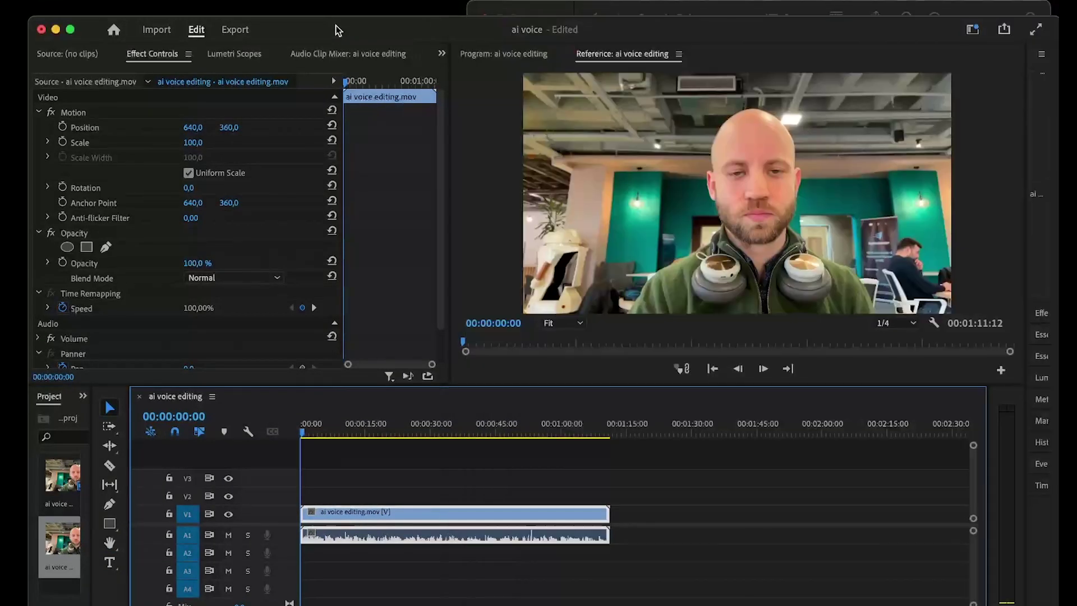
left_click_drag(304, 439, 432, 432)
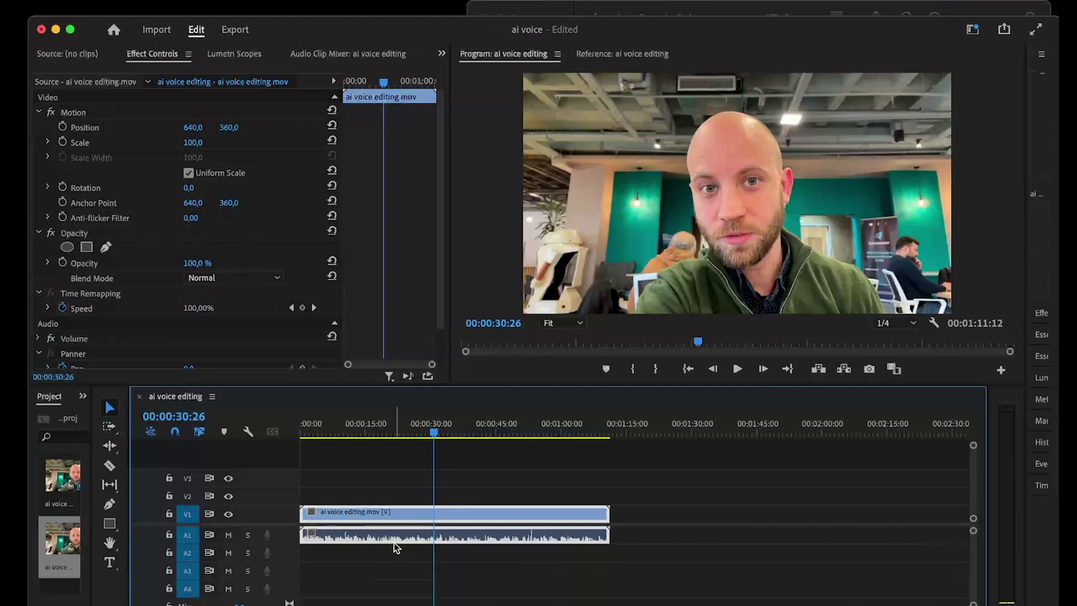
left_click(384, 500)
left_click(388, 522)
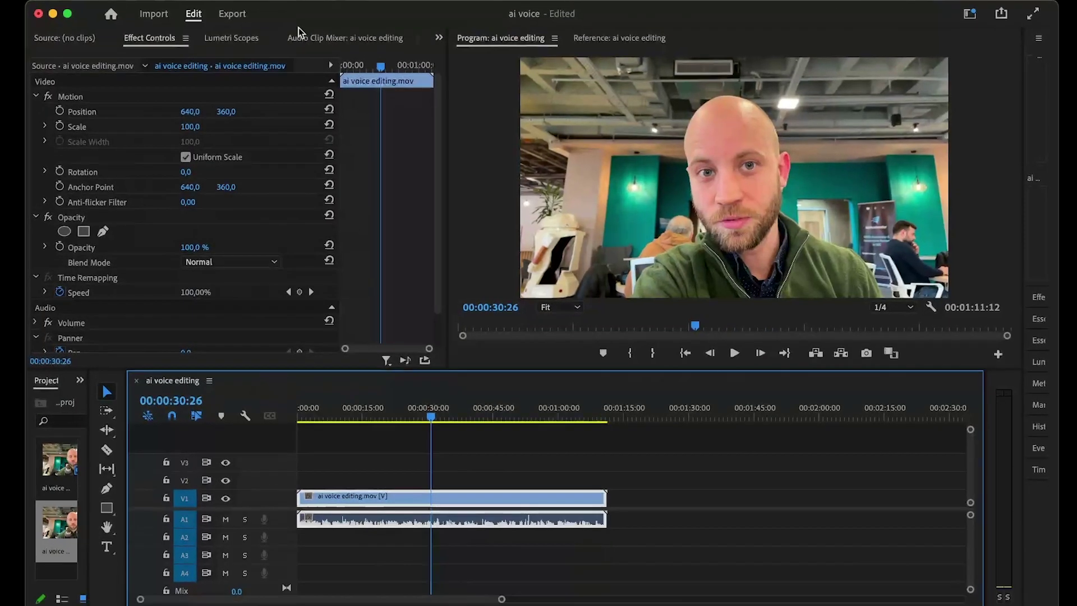
Export the sequence audio-only, with Video disabled and Format MP3, as ai voice editing.mp3
left_click(232, 16)
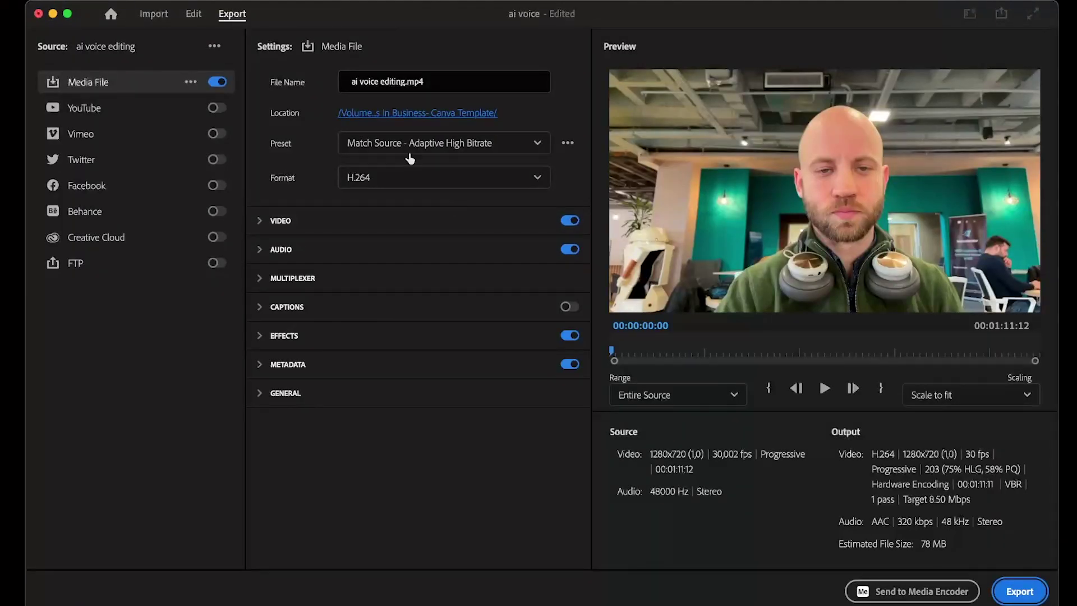
left_click(571, 221)
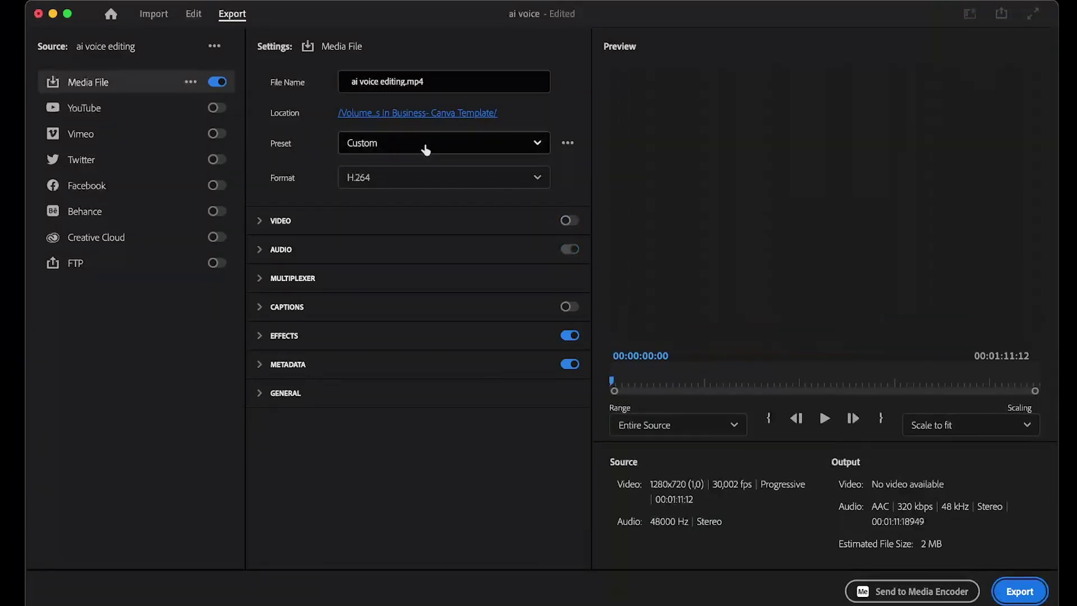
left_click(426, 181)
scroll(465, 336, "down", 4)
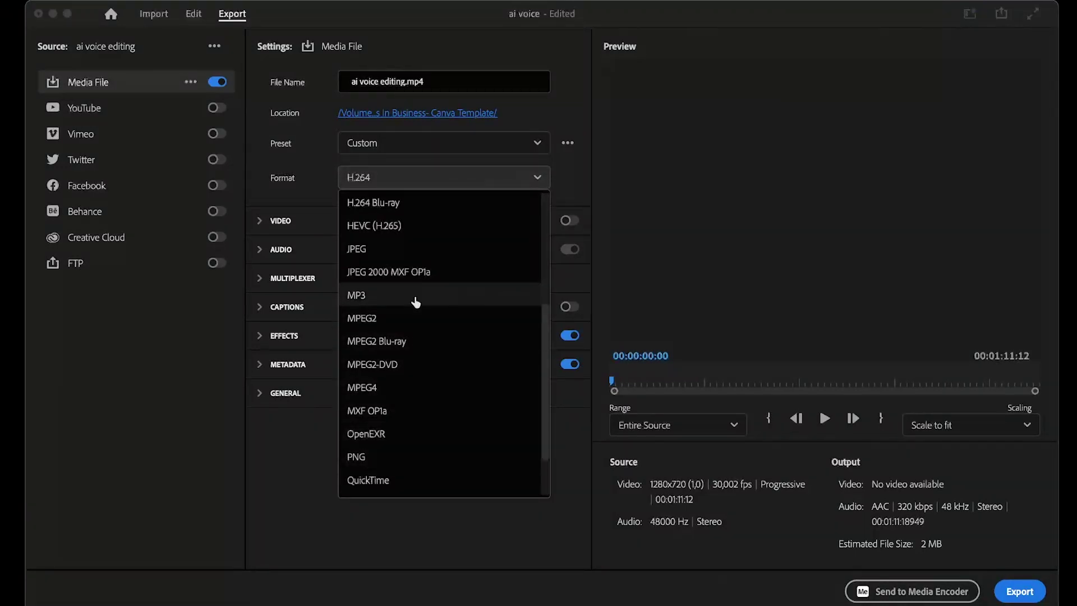
scroll(432, 331, "down", 2)
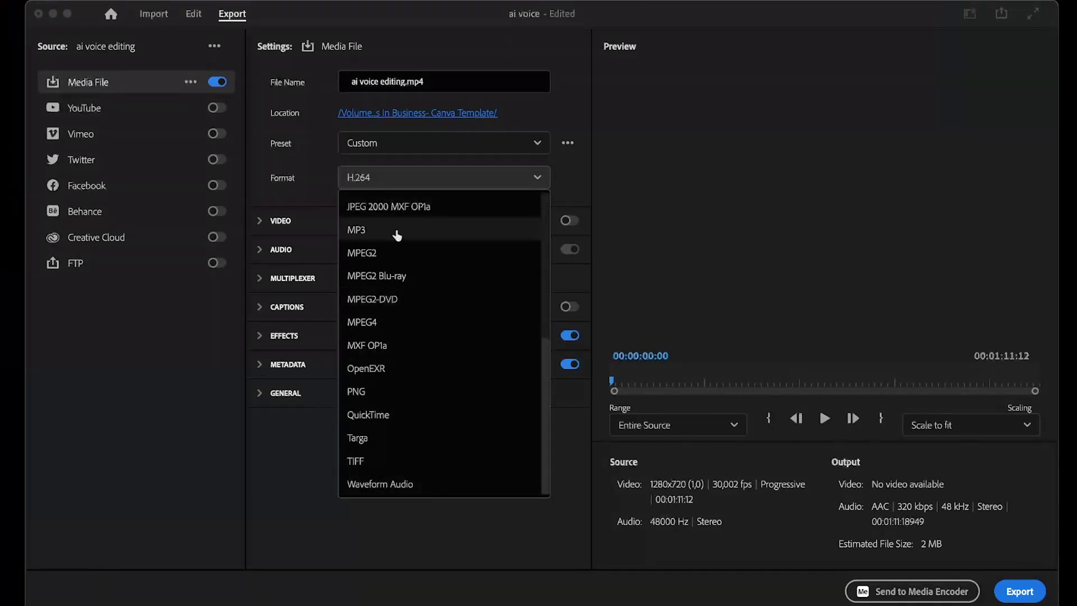
left_click(398, 232)
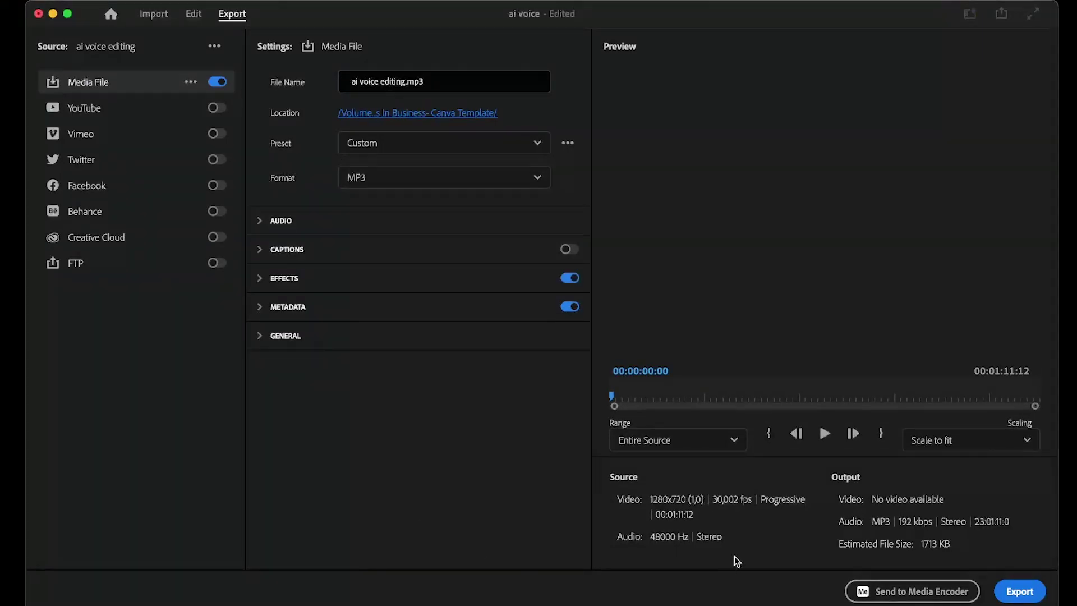
left_click(1020, 592)
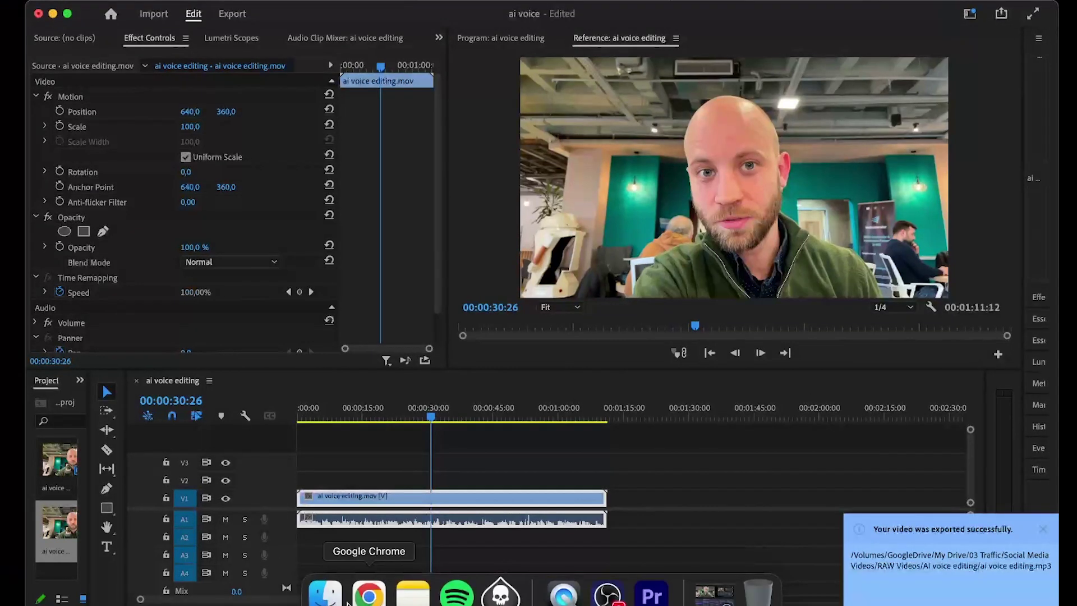
Load podcast.adobe.com/enhance in Chrome using the Speech bookmark
left_click(365, 594)
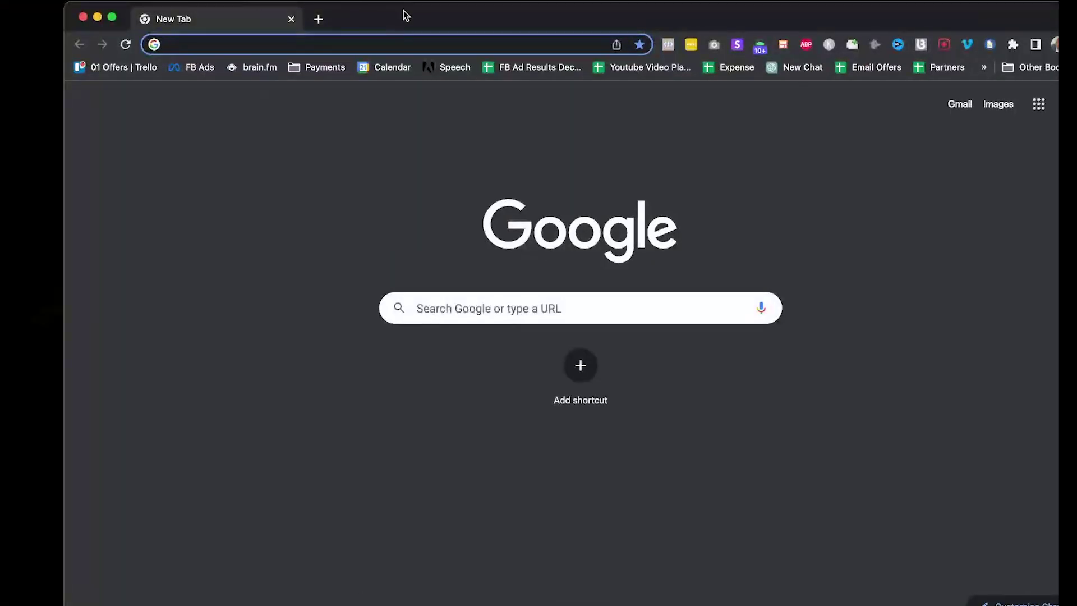
left_click(405, 67)
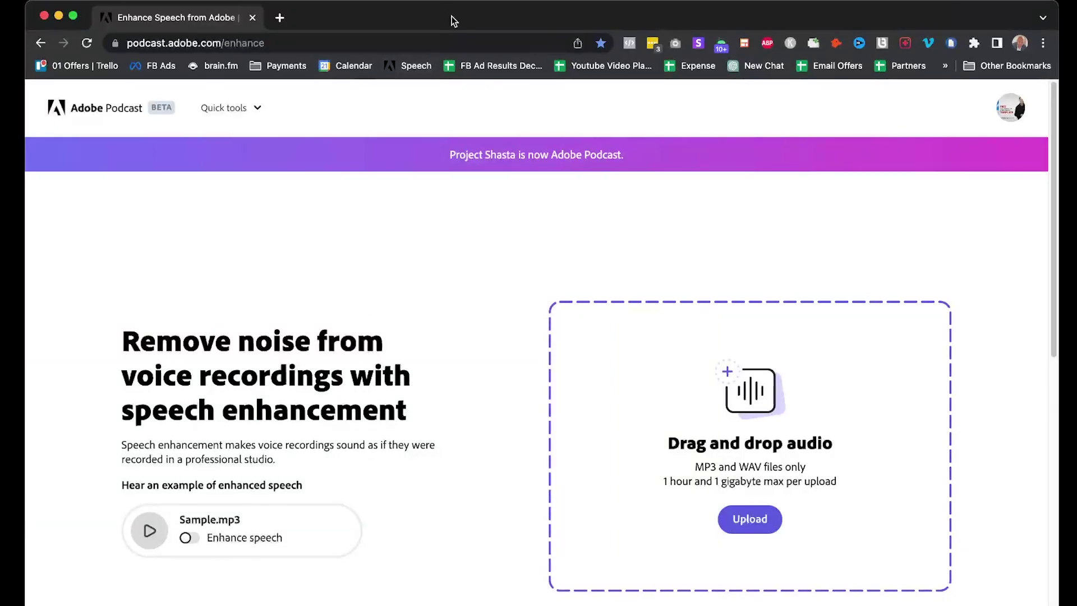
Upload ai voice editing.mp3 from Finder to Adobe Podcast's Enhance Speech upload area
mouse_move(454, 21)
left_mouse_down()
mouse_move(455, 189)
mouse_move(457, 19)
left_mouse_up()
left_click_drag(331, 9, 473, 9)
left_click_drag(67, 202, 80, 115)
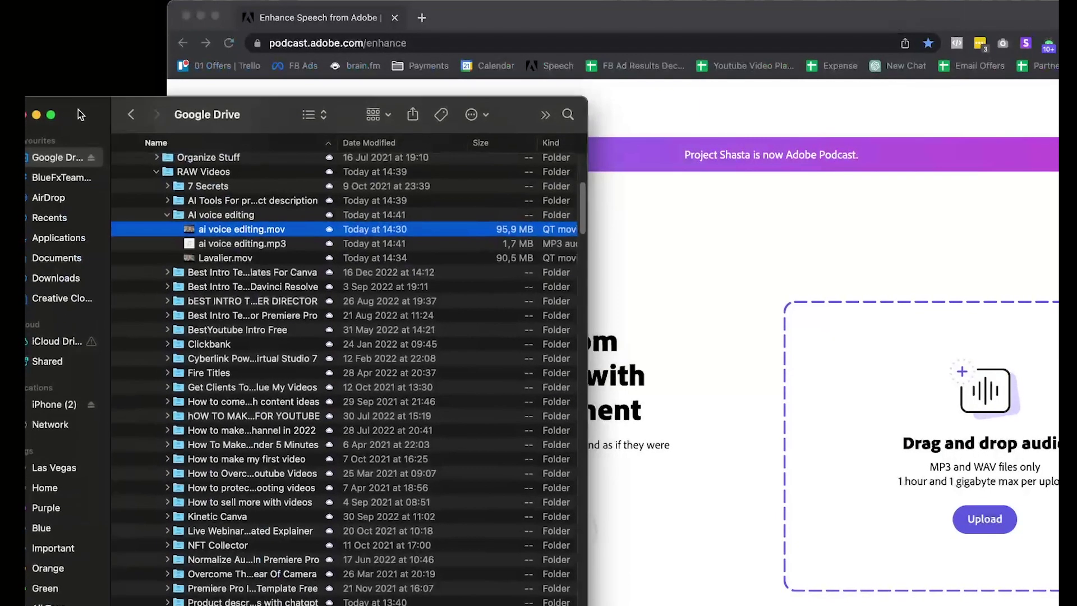
left_click(217, 245)
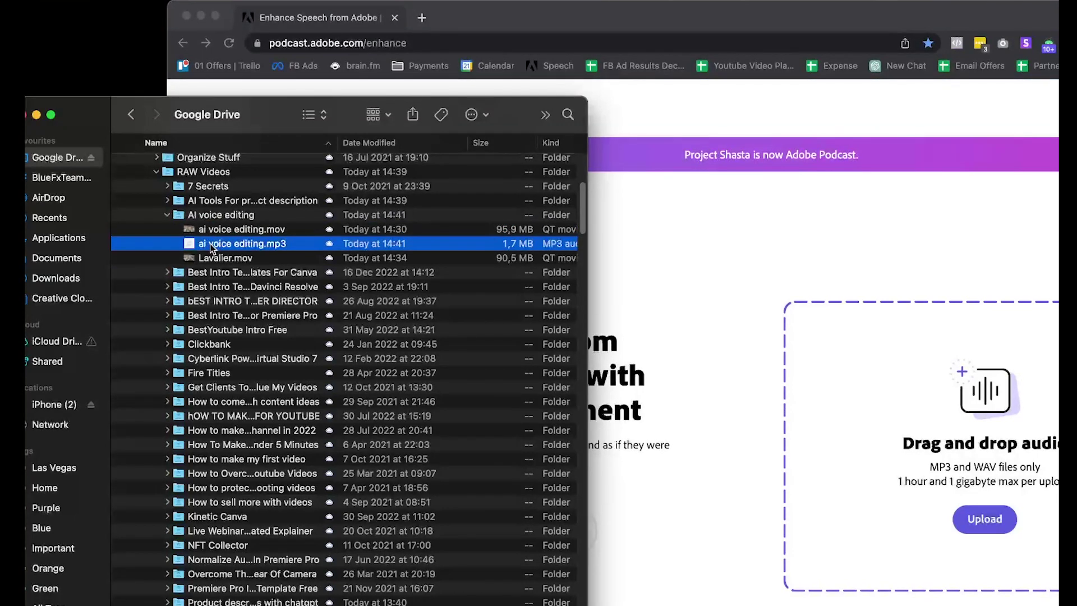
left_click_drag(210, 243, 873, 404)
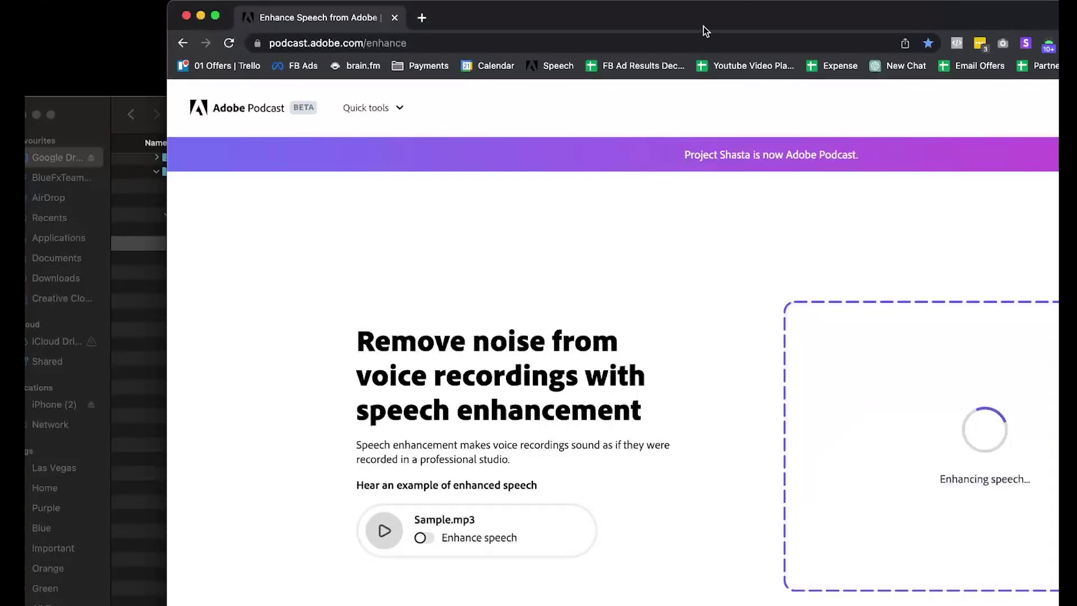
left_click_drag(704, 25, 565, 9)
Preview the enhanced speech audio and download the cleaned-up file
double_click(565, 10)
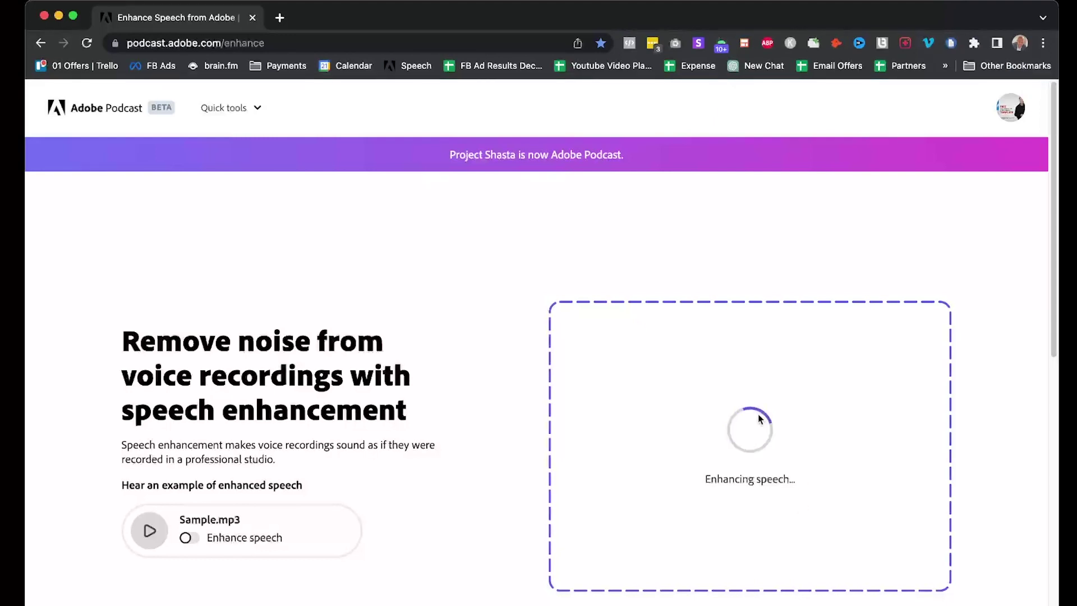
scroll(758, 437, "down", 2)
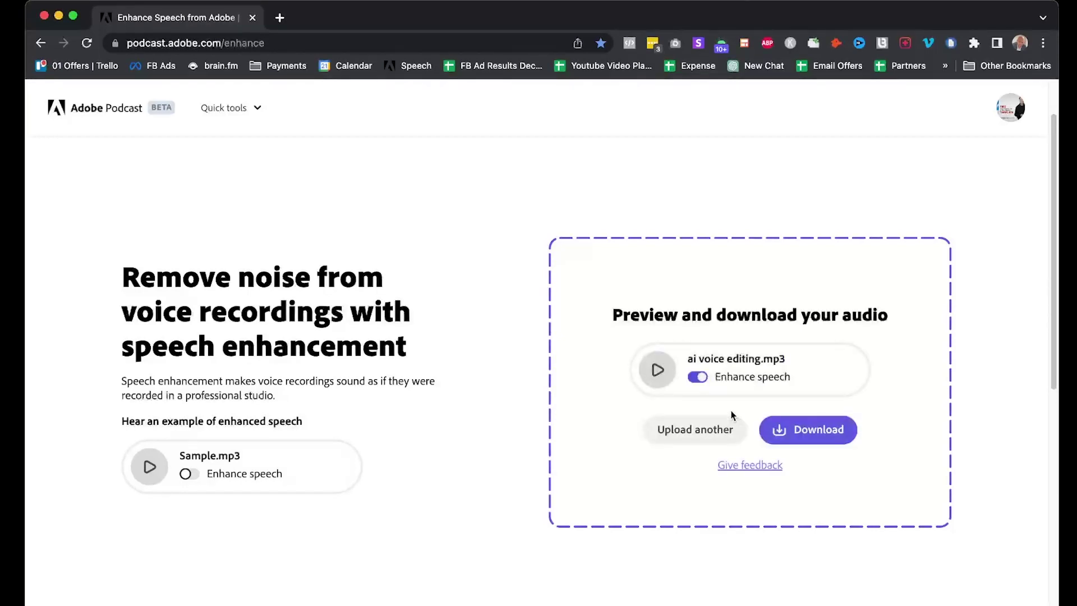
left_click(657, 372)
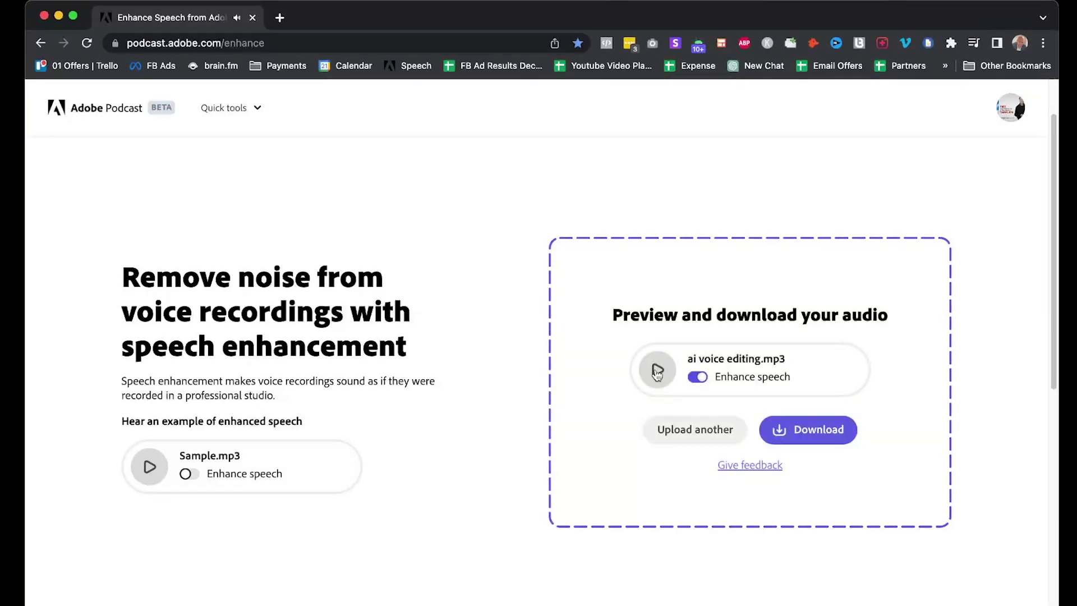
left_click(818, 430)
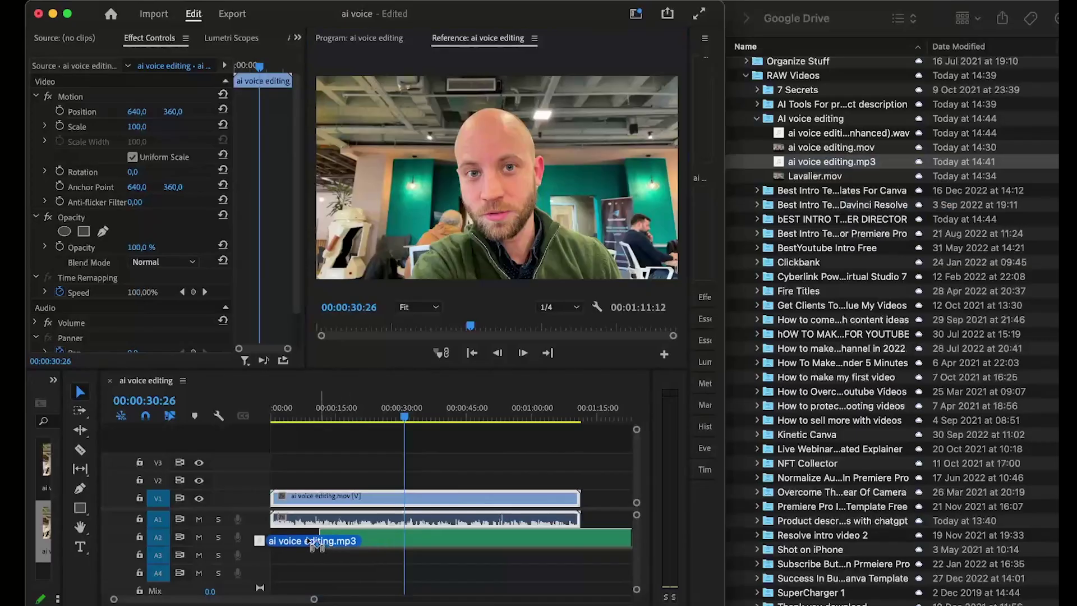
Place the enhanced audio on track A2, zoom the timeline to fit, and play from near the start
left_click_drag(334, 538, 274, 537)
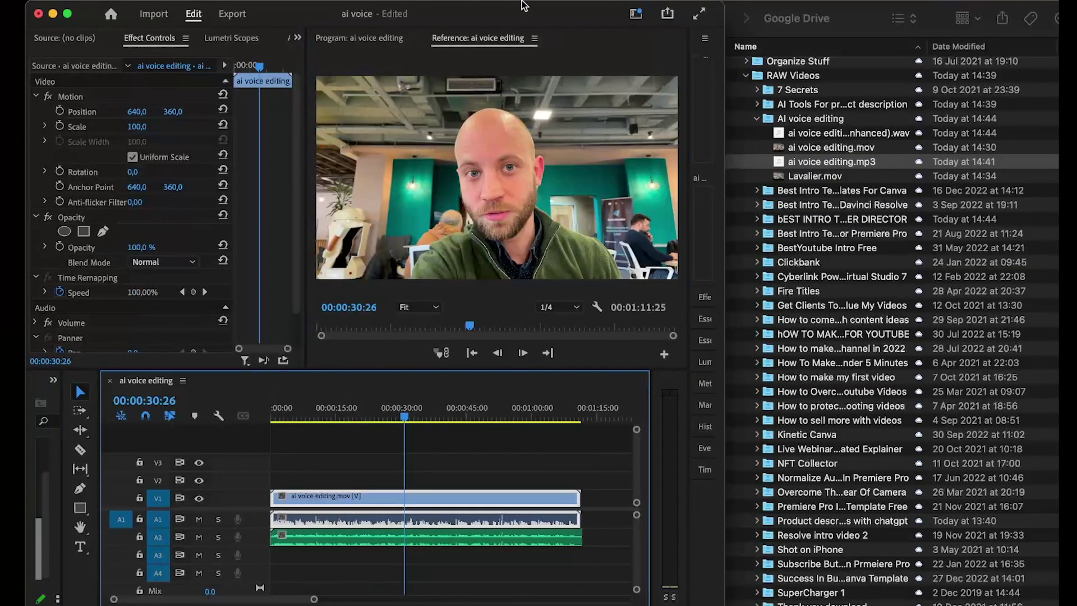
double_click(532, 13)
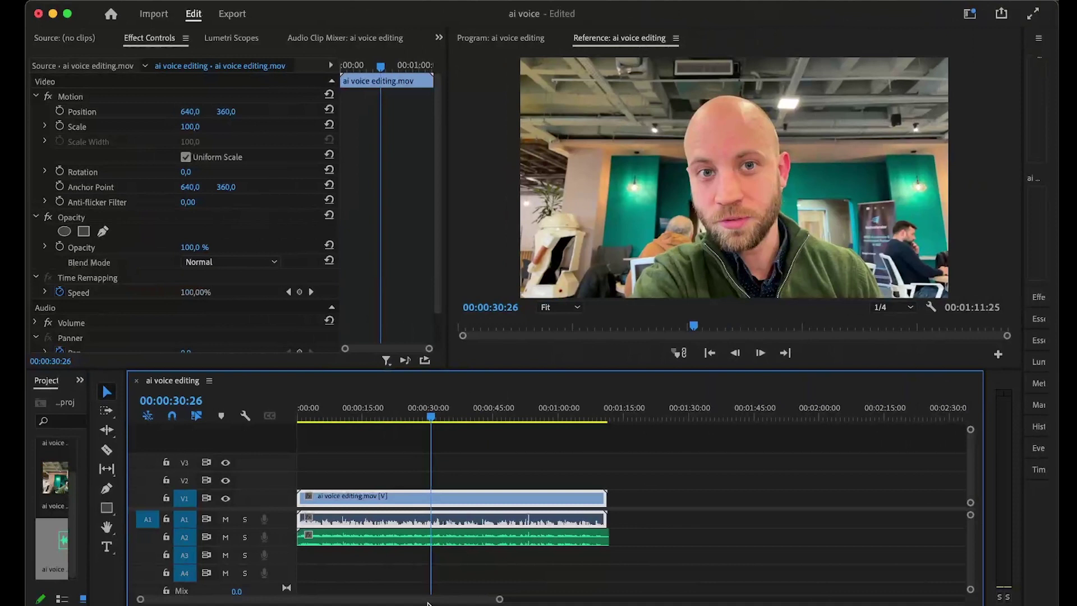
left_click_drag(494, 601, 427, 599)
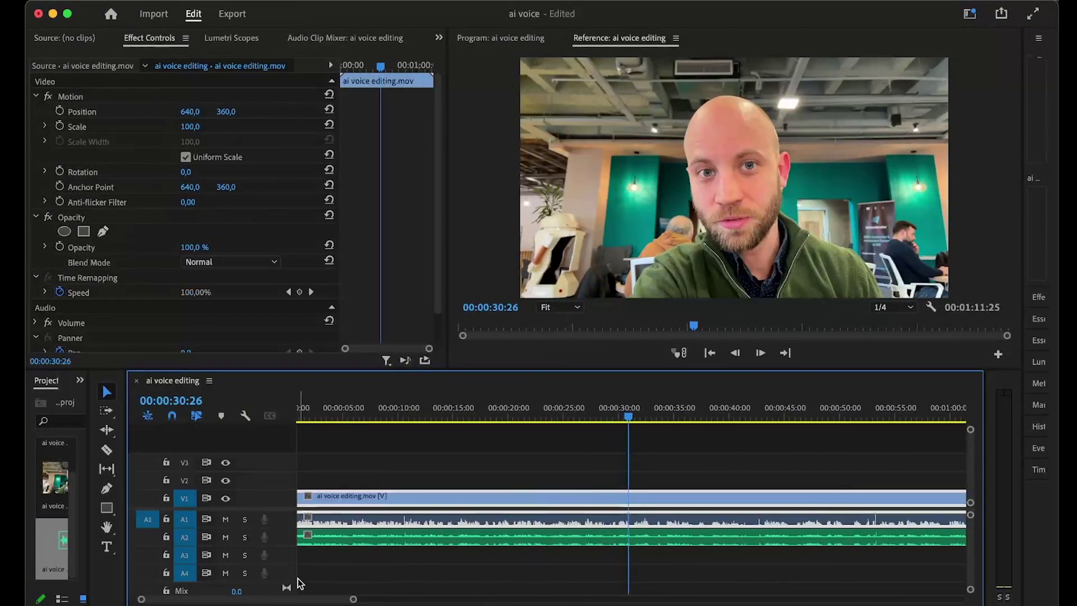
left_click_drag(234, 600, 233, 601)
left_click(328, 418)
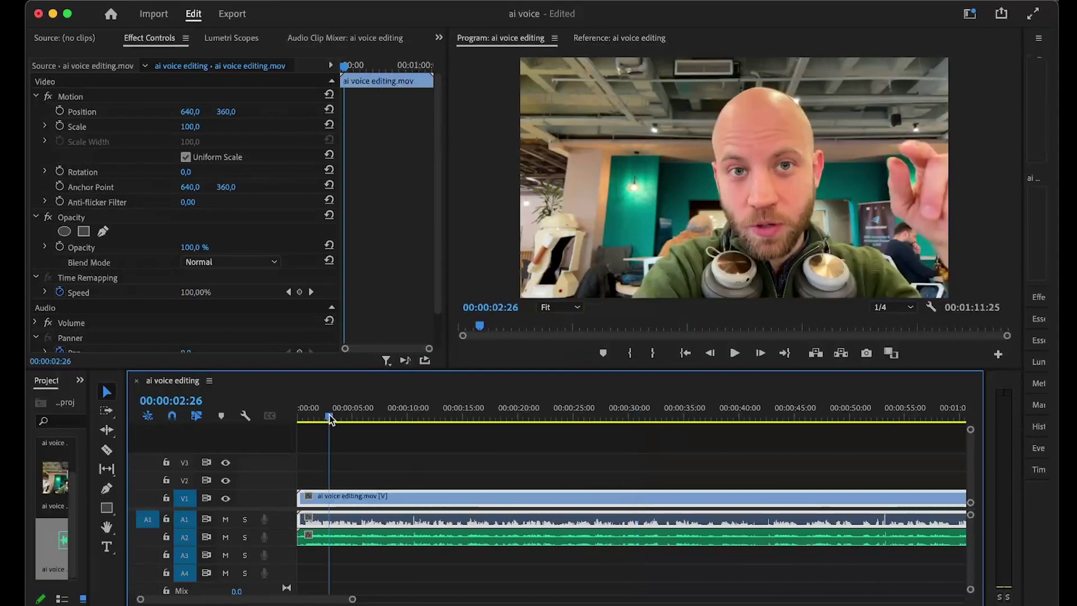
key("space")
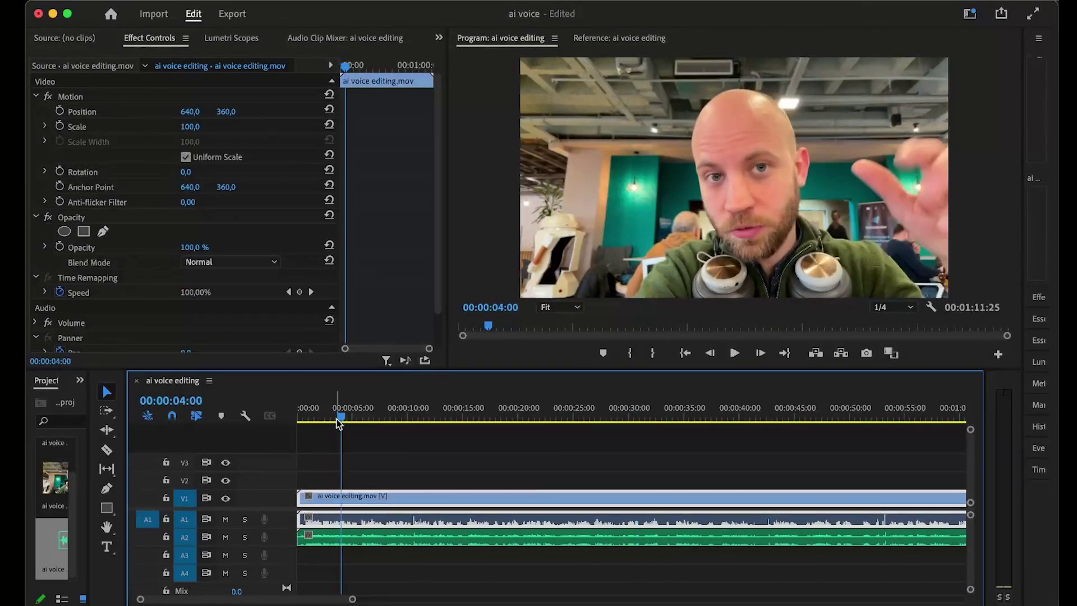
scroll(785, 535, "right", 10)
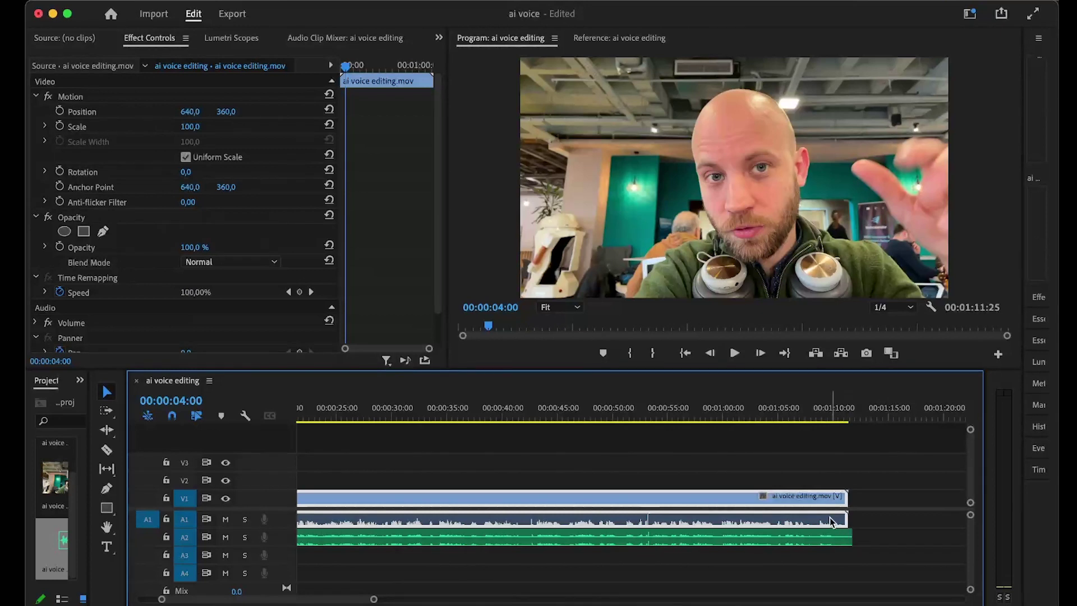
Unlink the video clip from its original camera audio
left_click(456, 471)
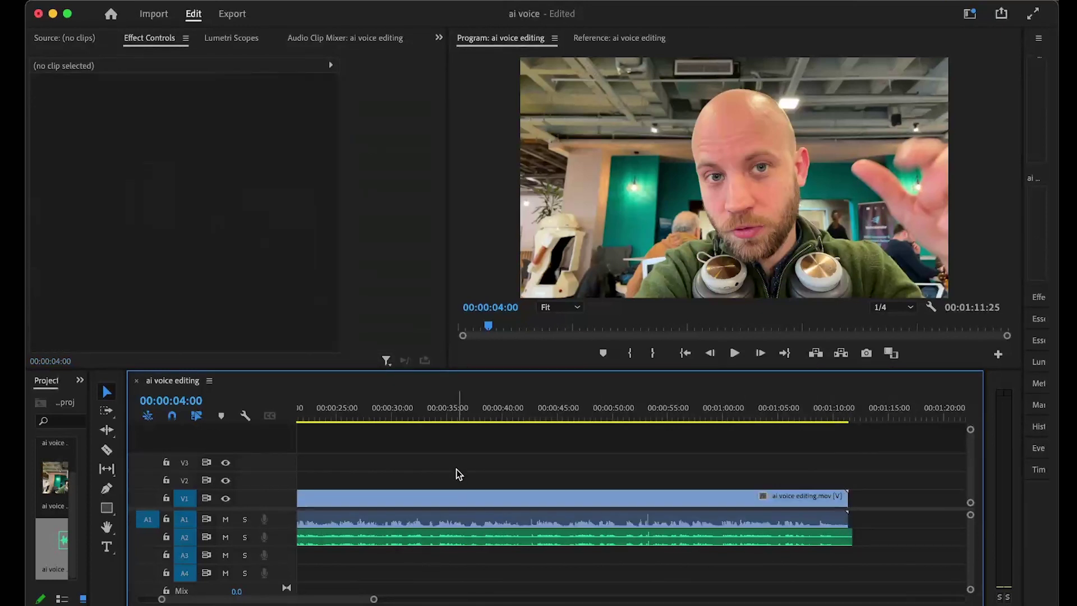
left_click(450, 510)
right_click(447, 498)
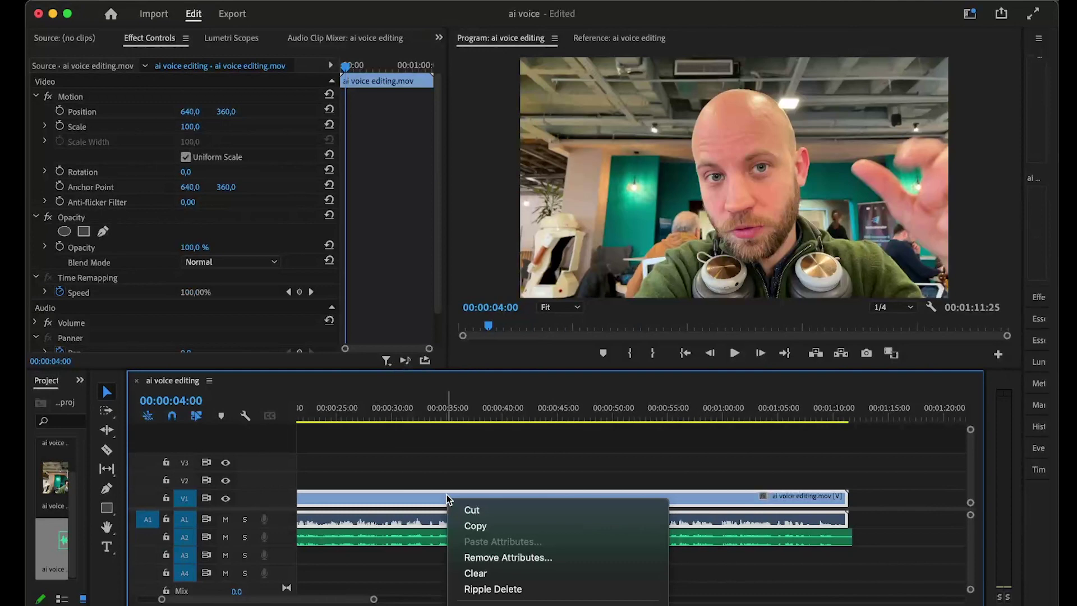
mouse_move(496, 553)
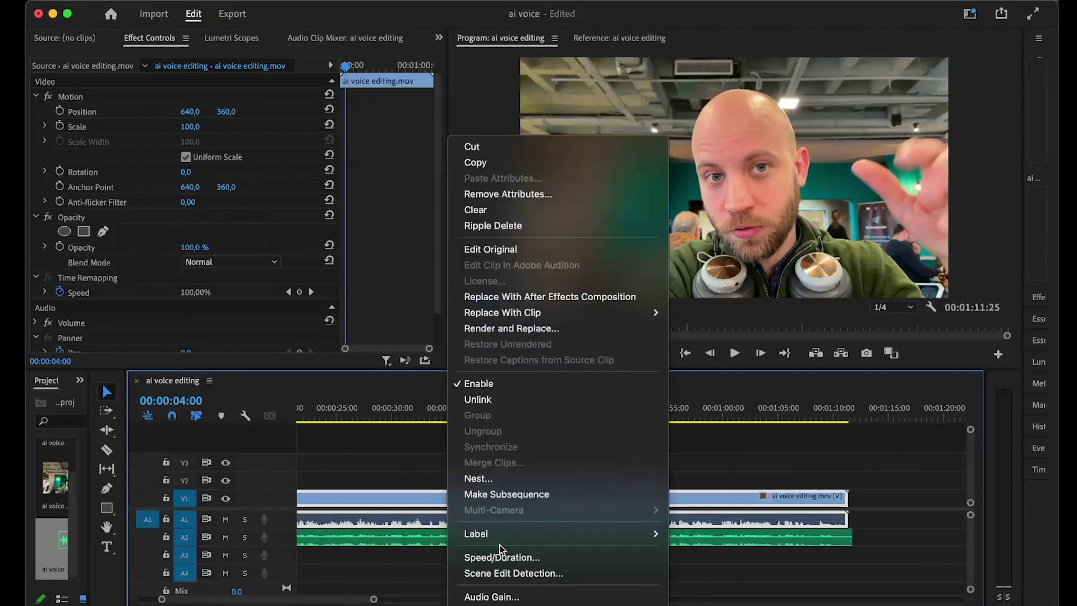
left_click(483, 399)
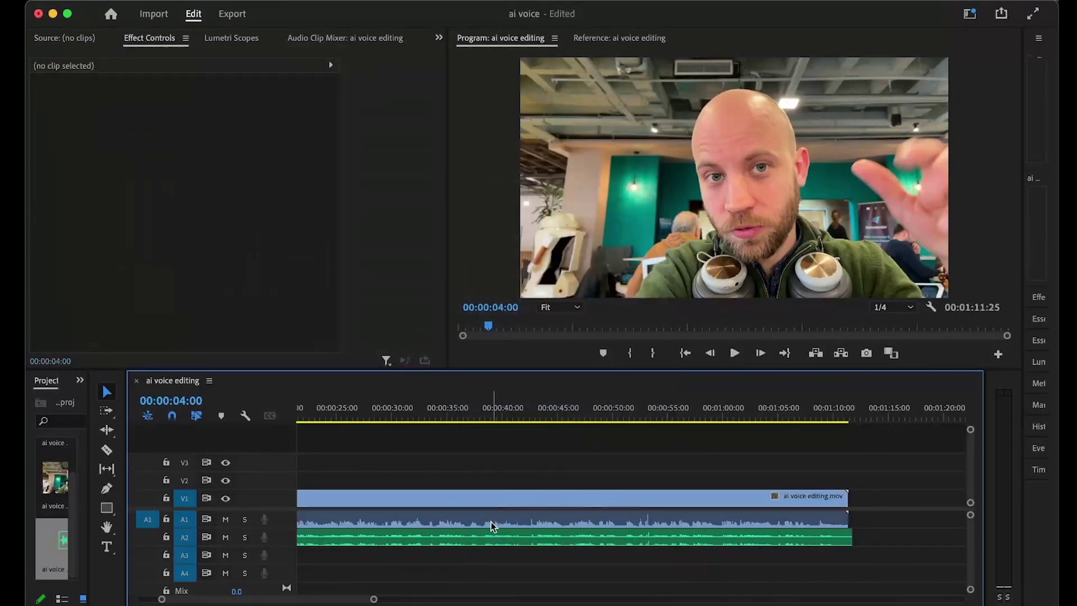
Delete the original A1 audio, keeping the enhanced A2 track, and move the playhead to about 58 seconds
left_click(491, 520)
key("Delete")
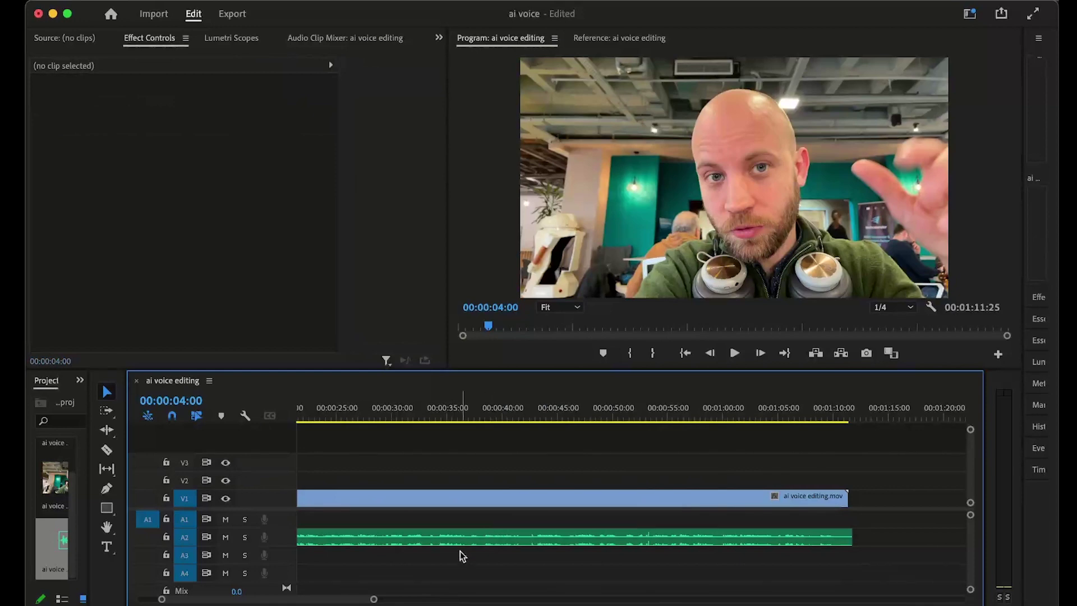
left_click(459, 539)
left_click(685, 417)
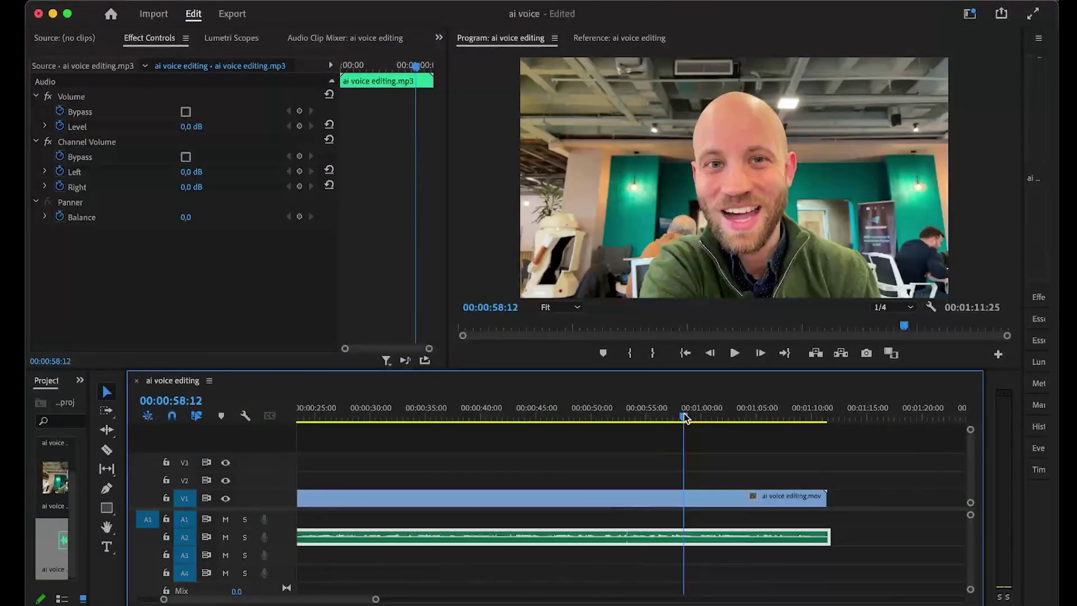